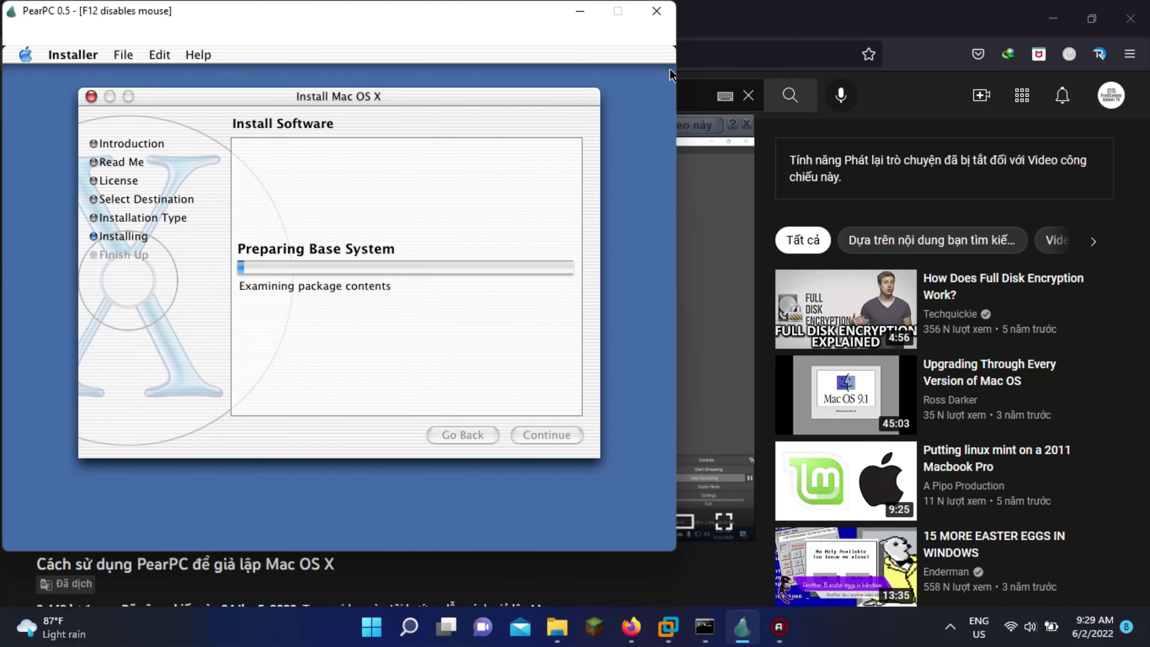
Capture the mouse, view and dismiss the Installer's About box, then switch to Action!
key(F12)
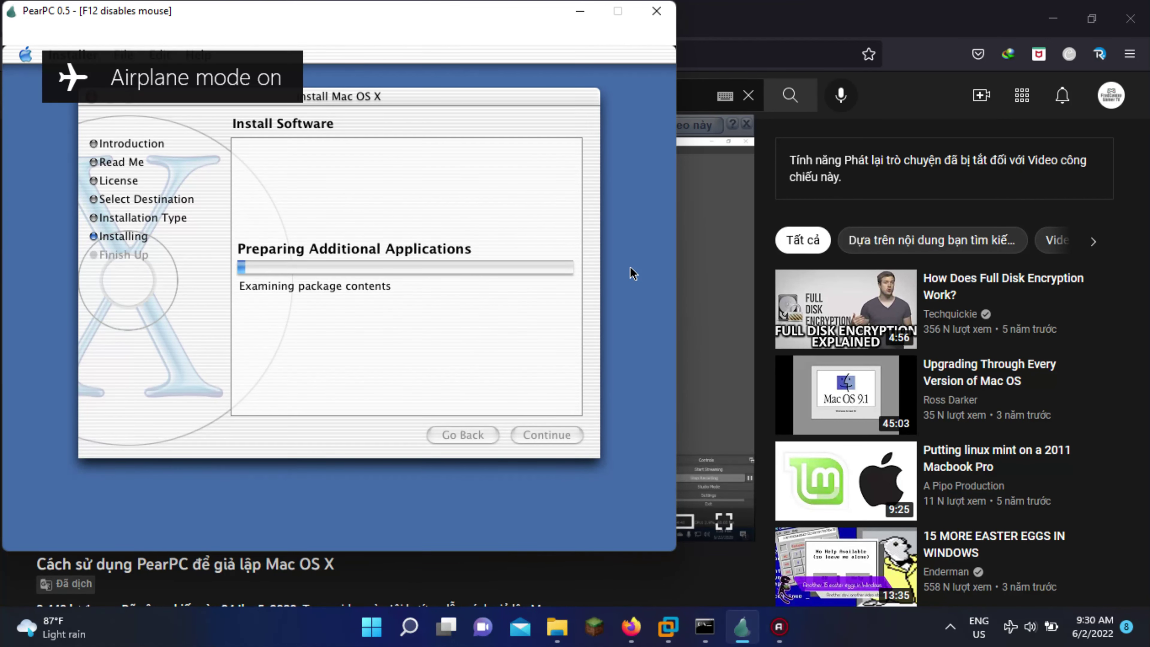
click(72, 54)
click(86, 68)
click(236, 147)
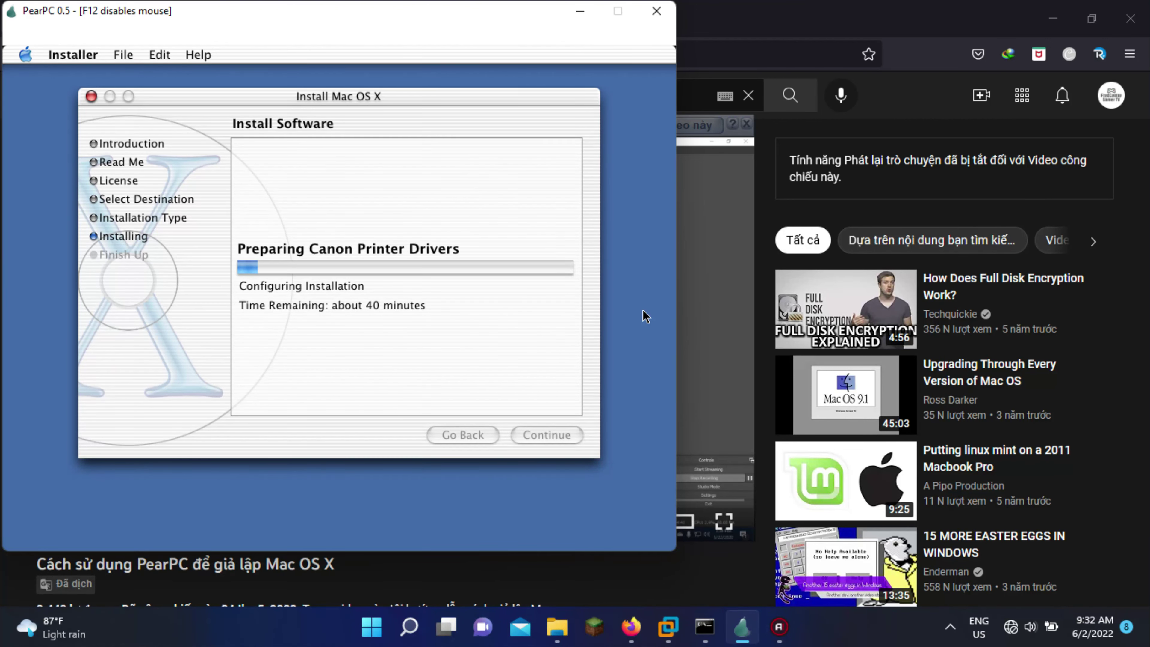
key(alt+Tab)
key(Tab)
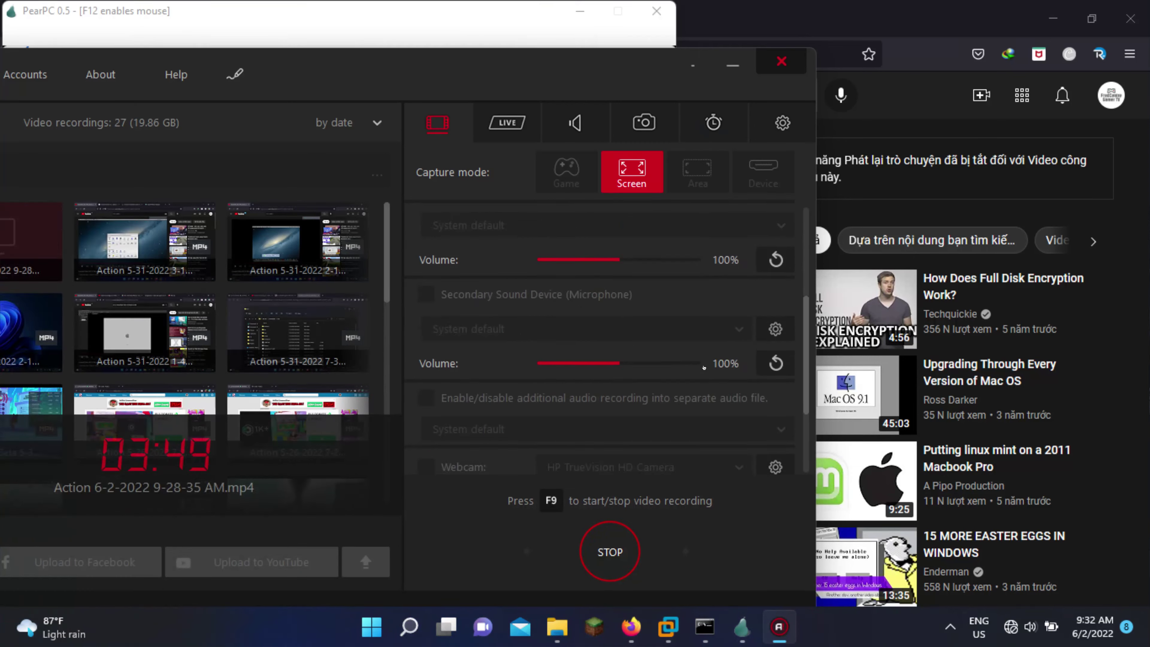
Switch back to PearPC and capture the mouse inside the emulator with F12
key(alt+Tab)
key(F12)
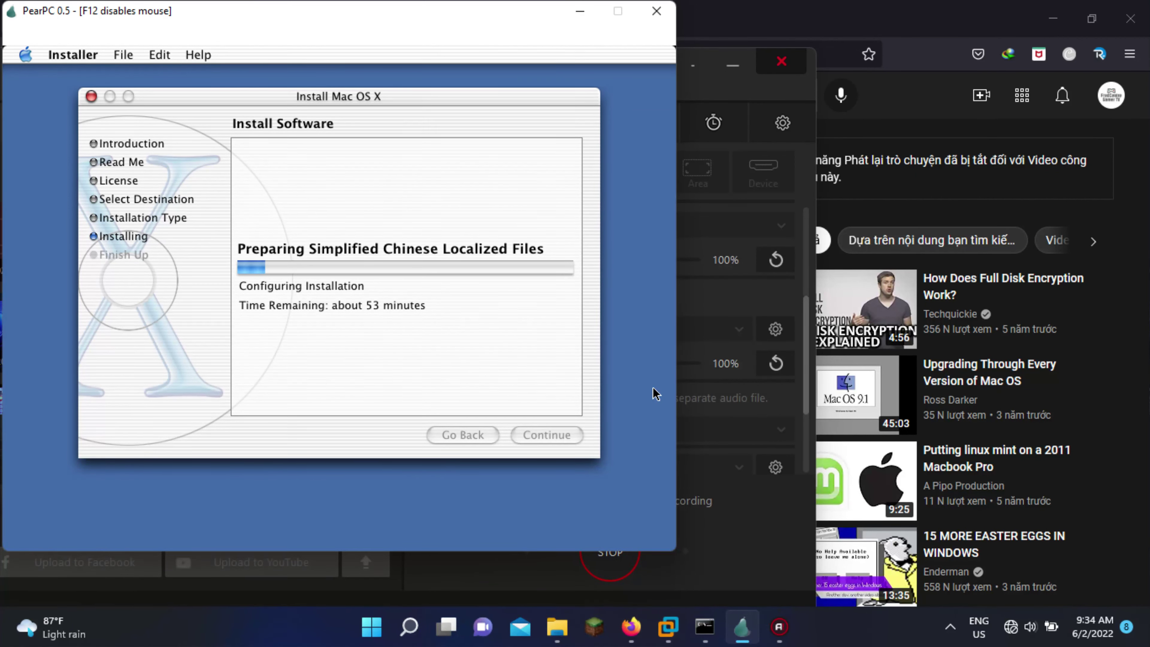
Refocus PearPC, open and close the Installer menu twice, then open network quick settings
key(super+Tab)
key(Escape)
click(91, 10)
click(96, 56)
click(96, 55)
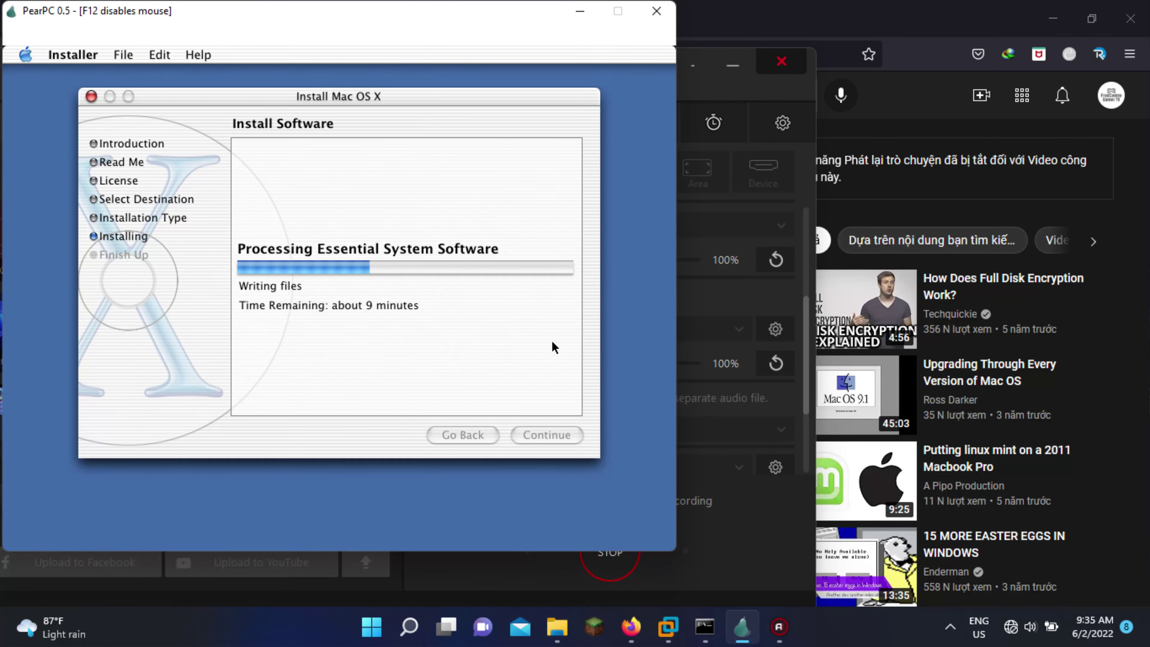
click(72, 55)
click(641, 425)
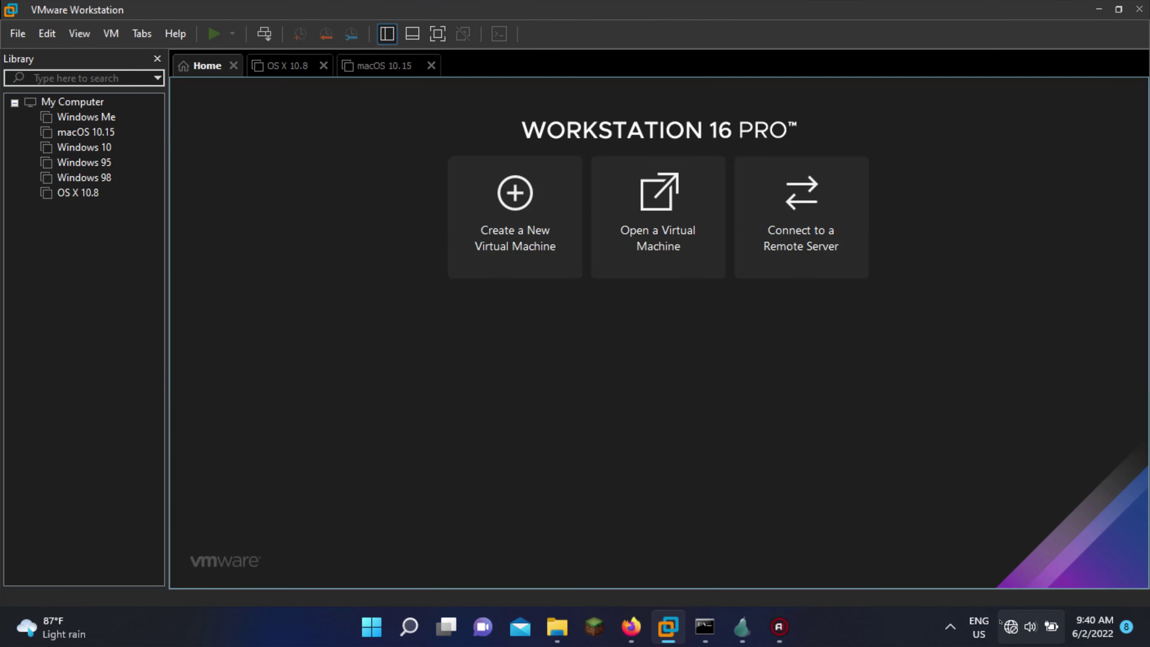
click(1011, 626)
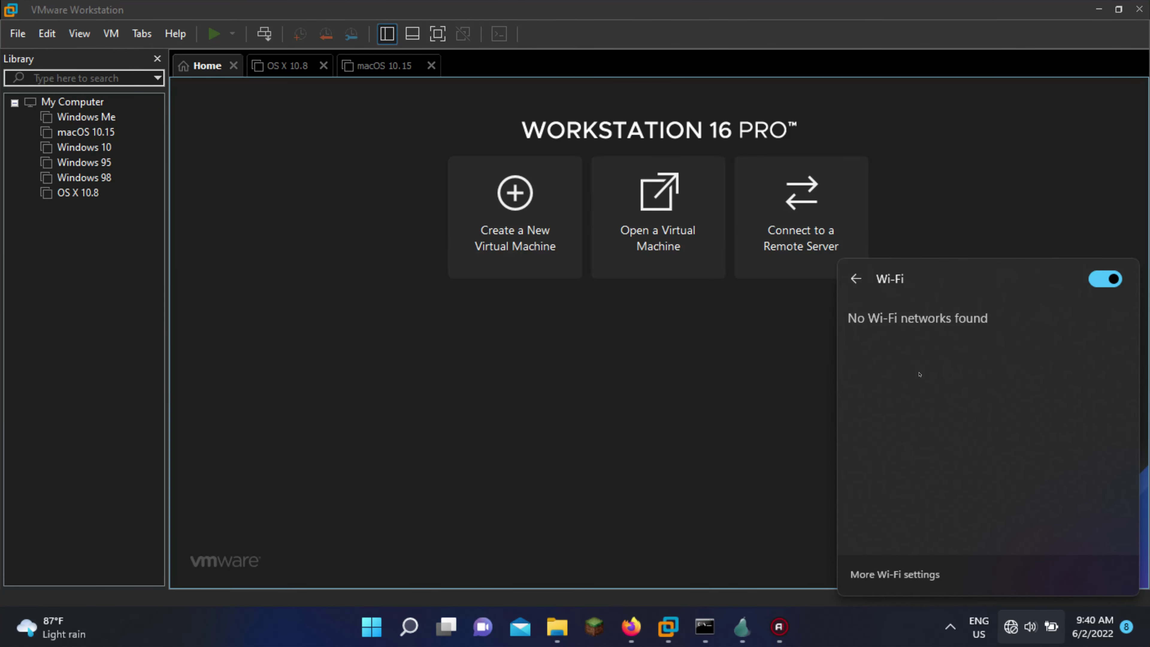
Turn Wi-Fi off in the Windows network quick settings
click(742, 626)
click(1011, 626)
click(929, 348)
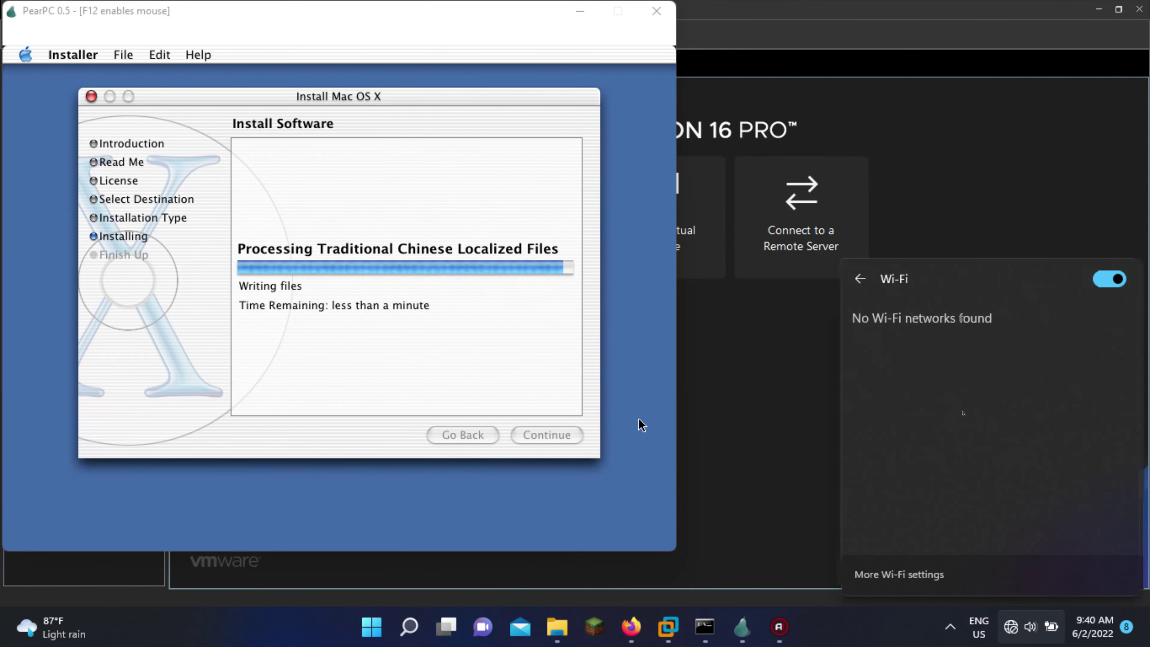
click(791, 329)
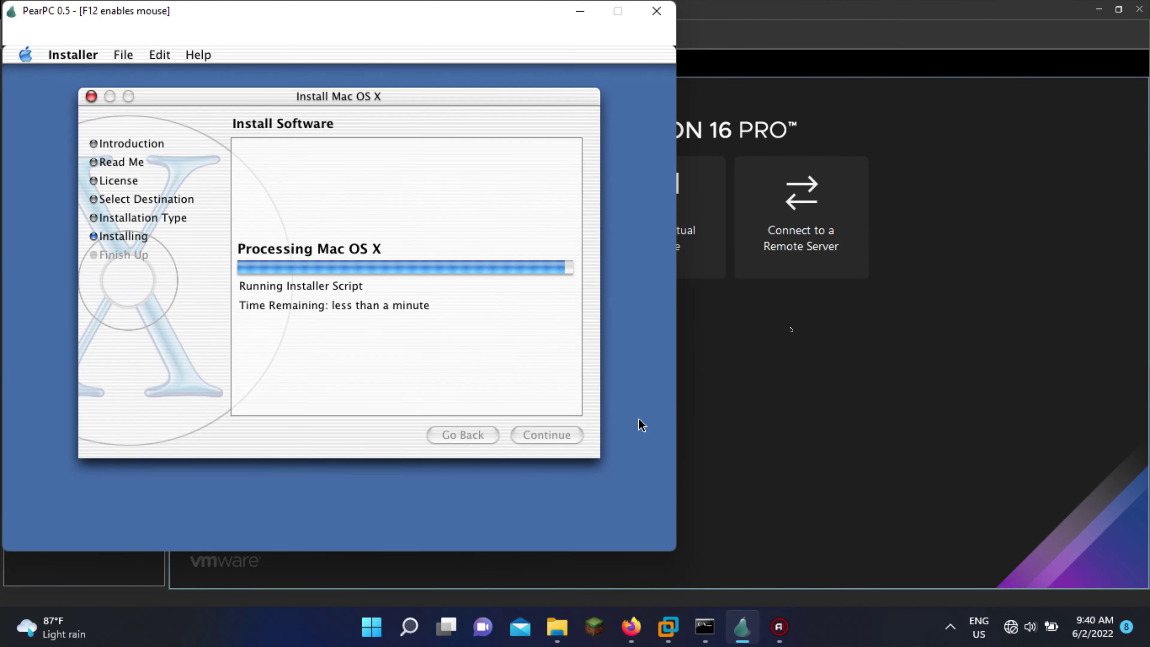
click(1012, 626)
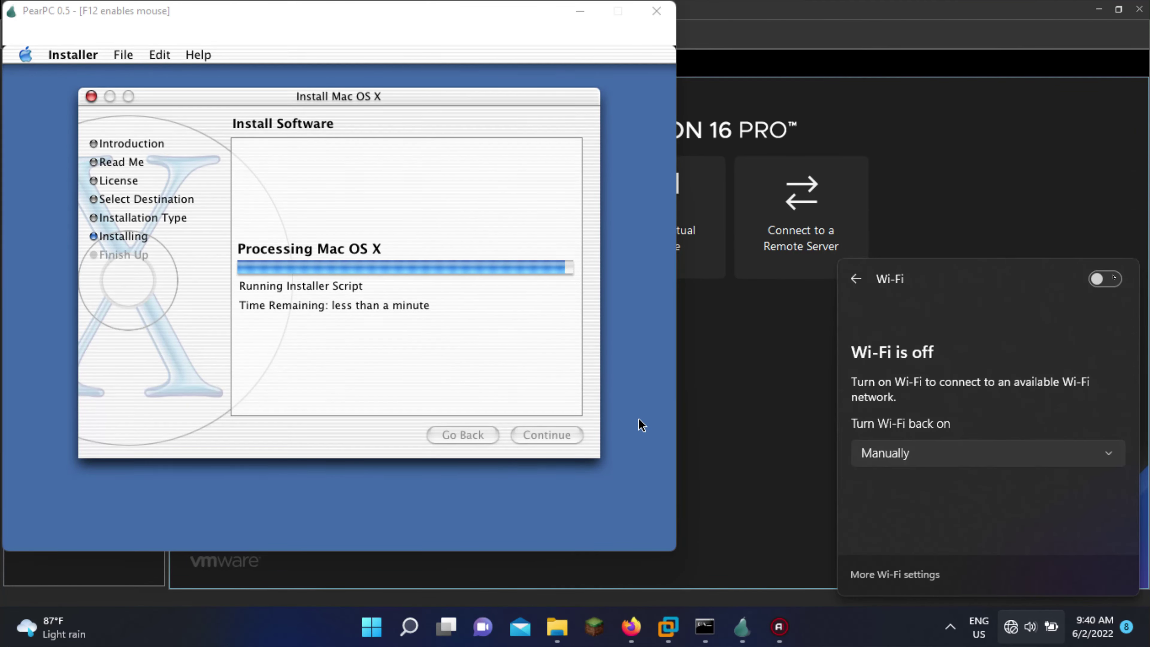
click(879, 372)
In Command Prompt, change to Downloads\PearPC and run ppc PearPC.cfg
scroll(788, 359, up, 5)
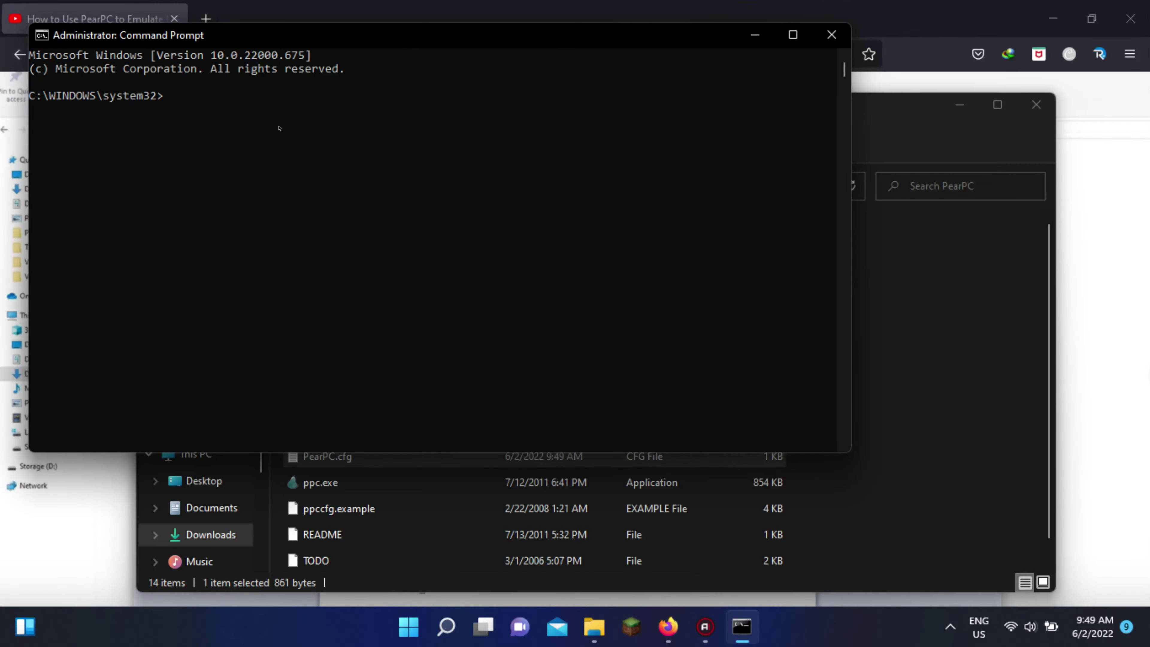
text(cd C:\Users\frd)
key(BackSpace)
text(edc\Downloads\PearPC)
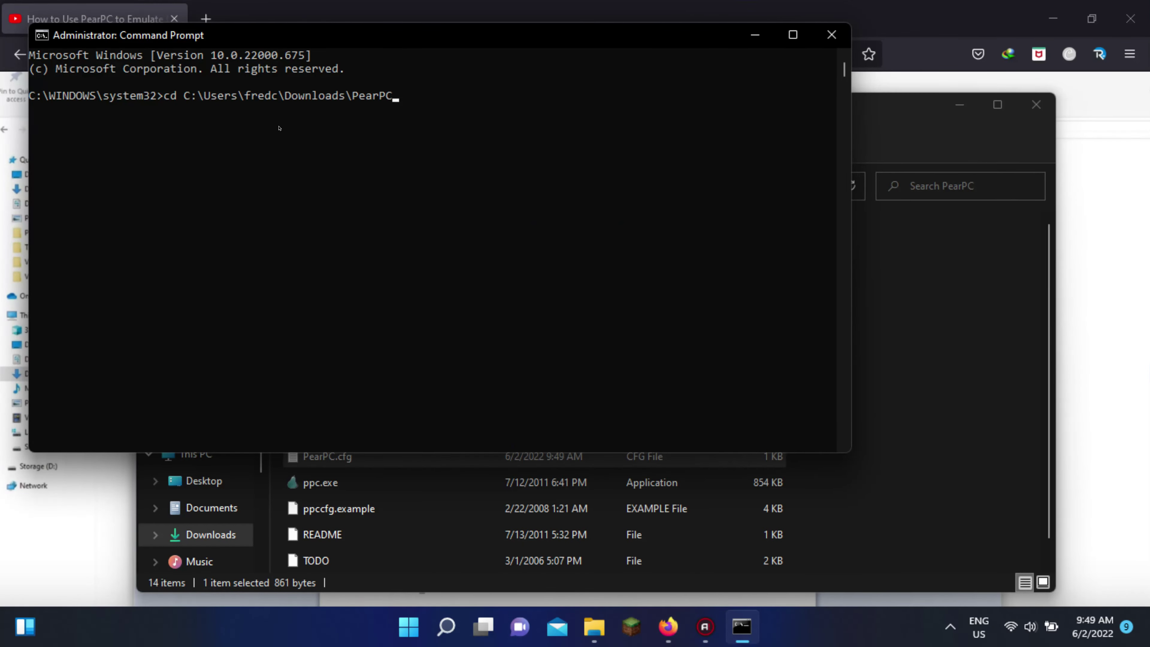
key(Return)
text(ppc Pe)
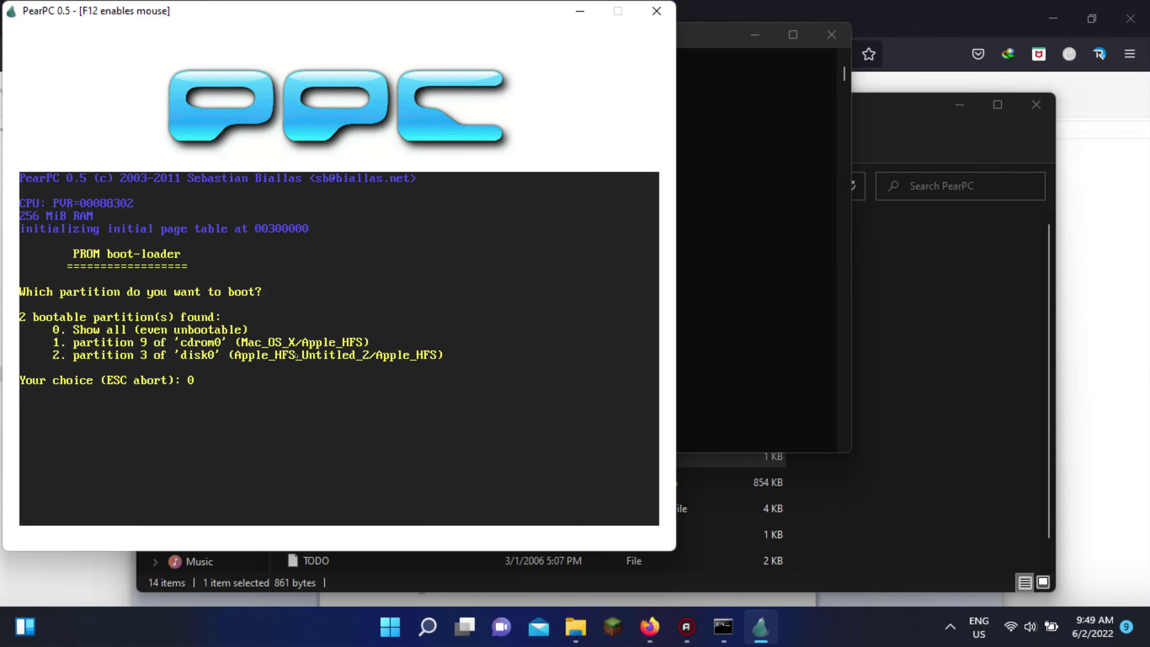
key(Return)
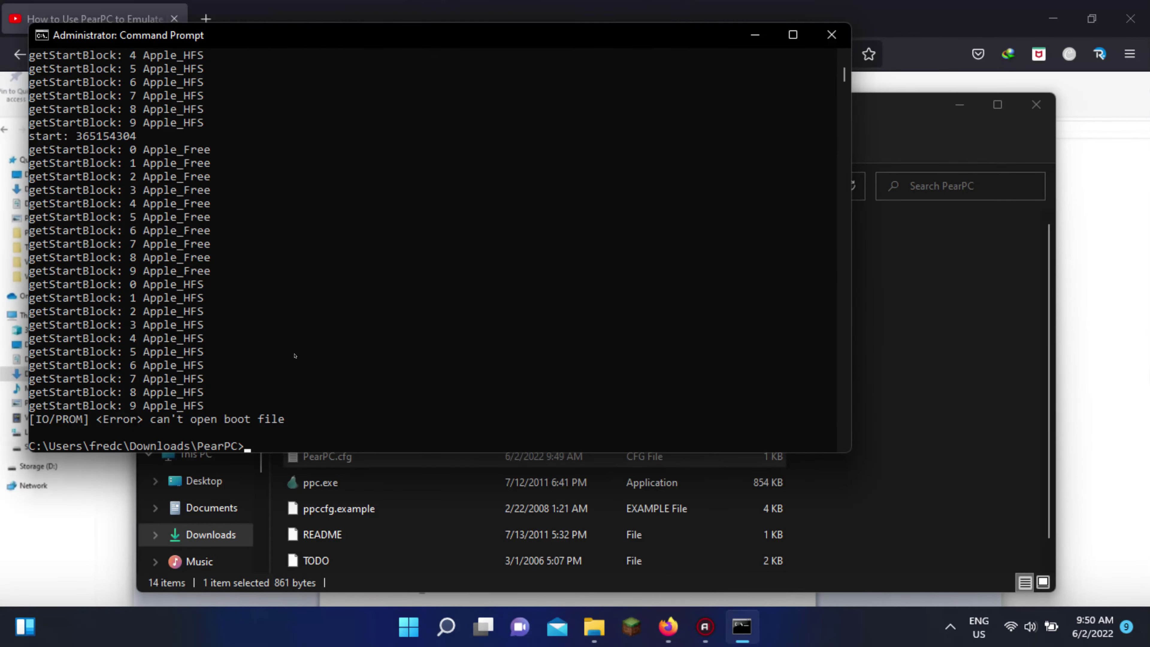
text(ppc PearPC.cfg)
key(Return)
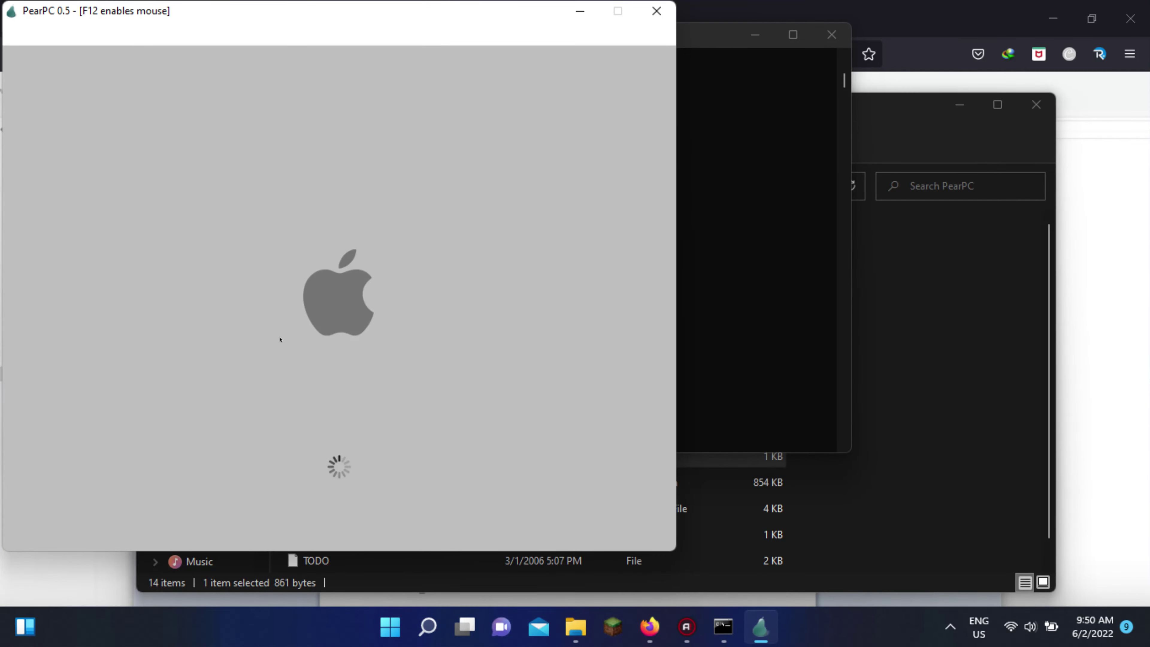
Start installing the Disc 2 additional software, then skip ahead in the YouTube tutorial
key(F12)
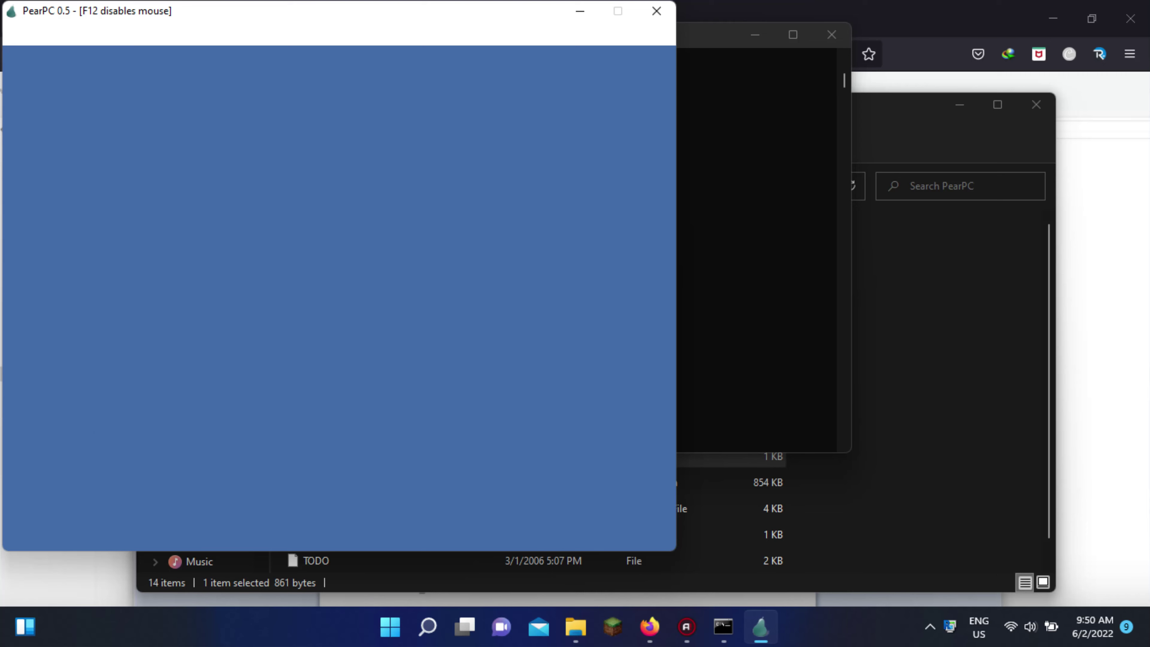
click(515, 418)
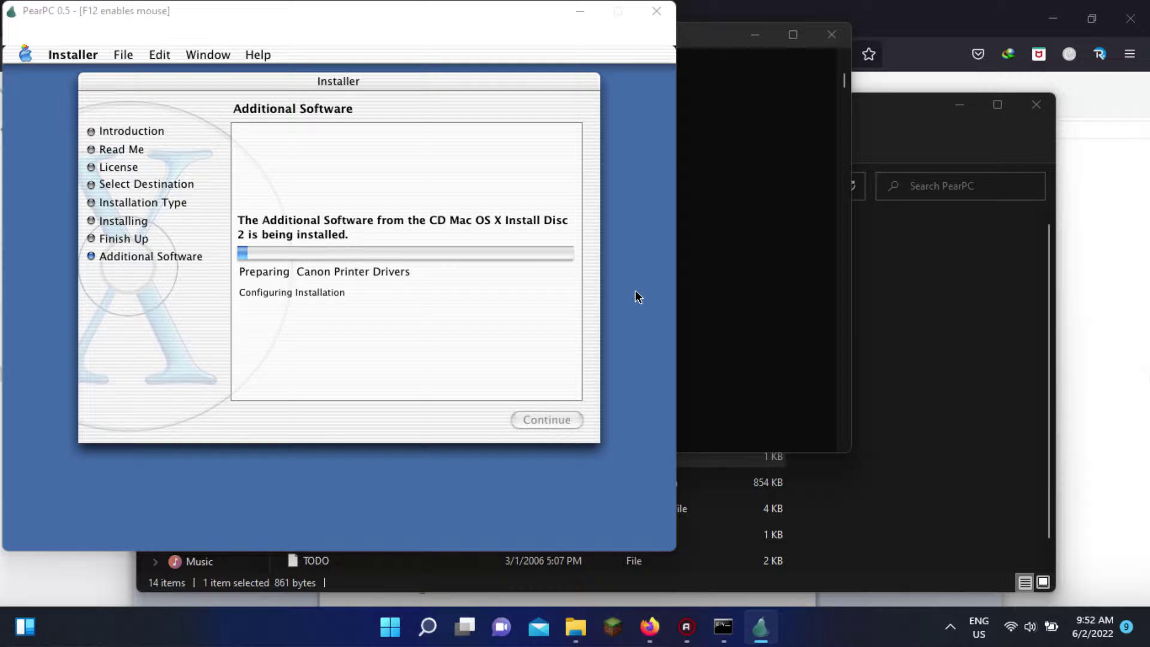
key(alt+Tab)
key(Right)
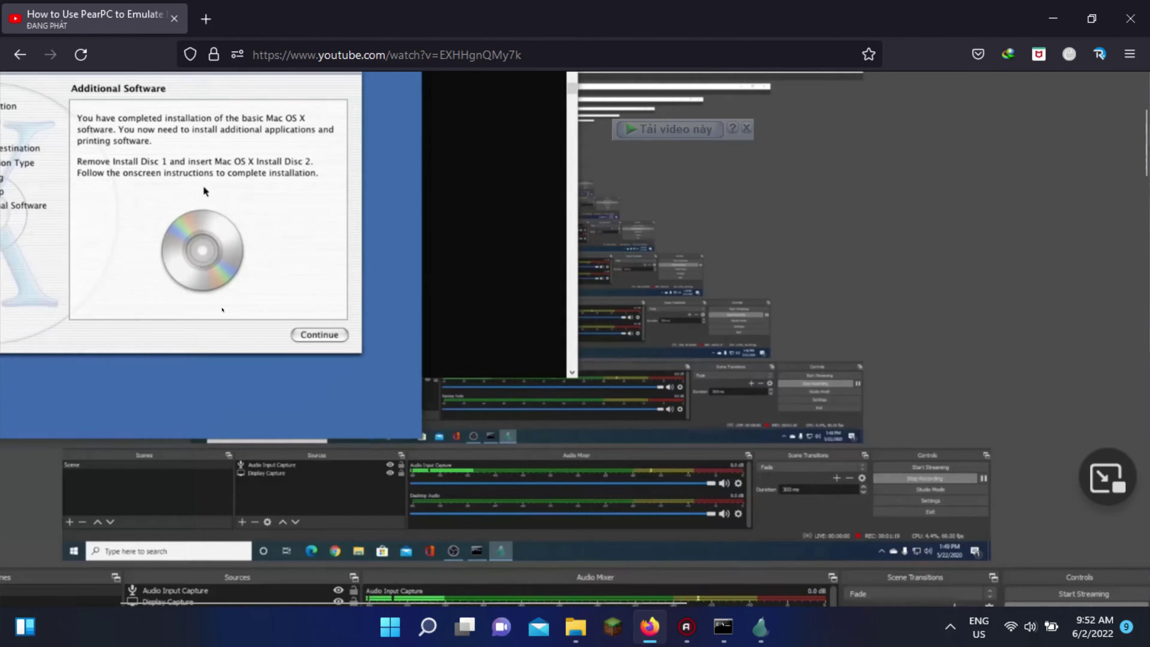
Return to the PearPC installer and capture the mouse with F12
key(alt+Tab)
key(F12)
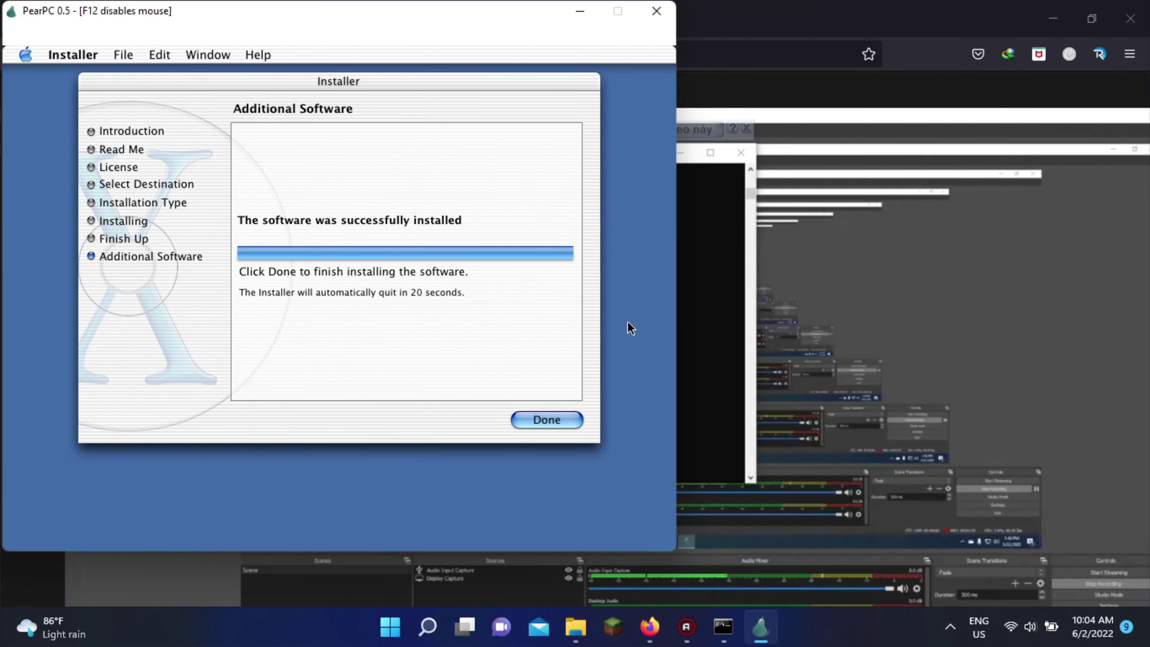
Finish the installation, choose Viet Nam as the country and accept the keyboard layout
click(567, 419)
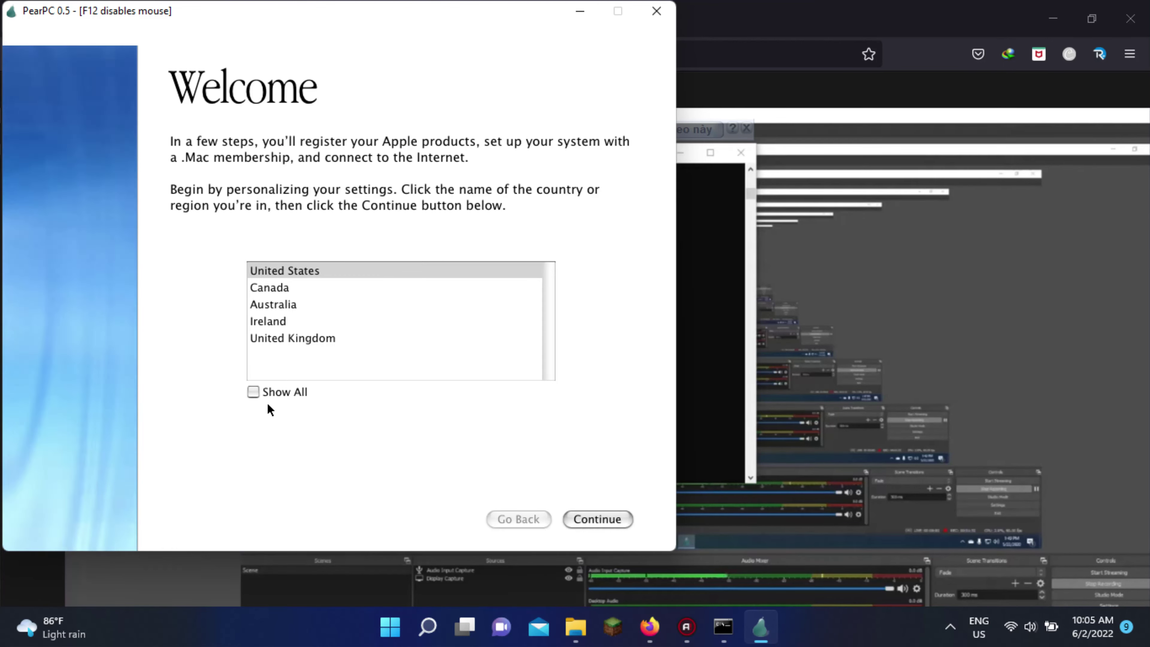
click(256, 392)
drag(548, 272, 548, 342)
text(vi)
click(616, 517)
click(617, 517)
Enter placeholder name, address, state and postal code in Registration Information
text(na)
key(Tab)
text(NA	NA	NA	NA)
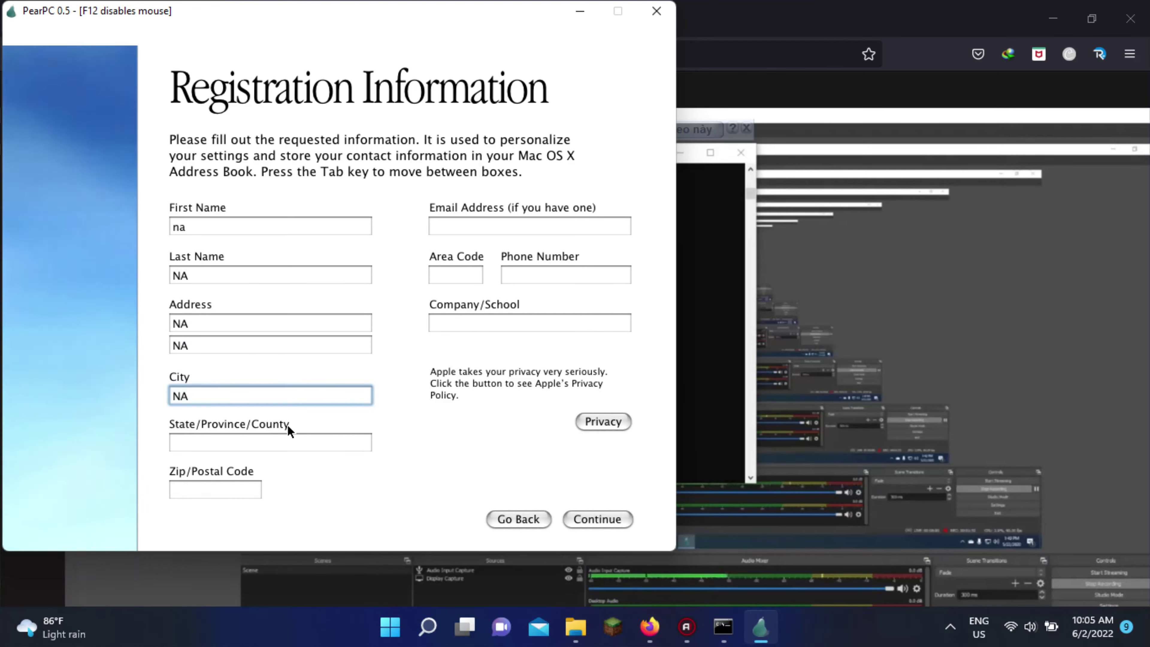
click(272, 442)
text(010e0q29q0w)
click(243, 489)
text(12345678)
Enter the e-mail address, area code and phone number, then submit the registration
click(505, 231)
key(Tab)
text(123)
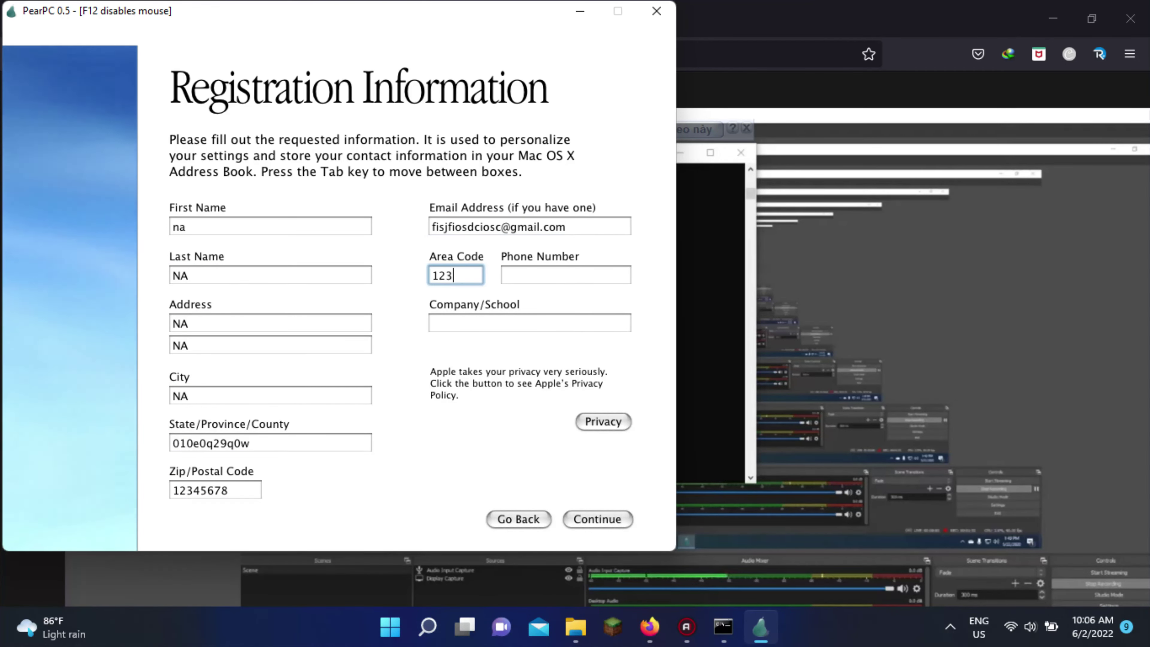
key(Tab)
text(21345)
click(522, 326)
text(idk)
click(619, 521)
Fill in the missing address lines and resubmit the registration details
text(fsamdasjeiodmed)
key(Tab)
text(efsefsesgsesses)
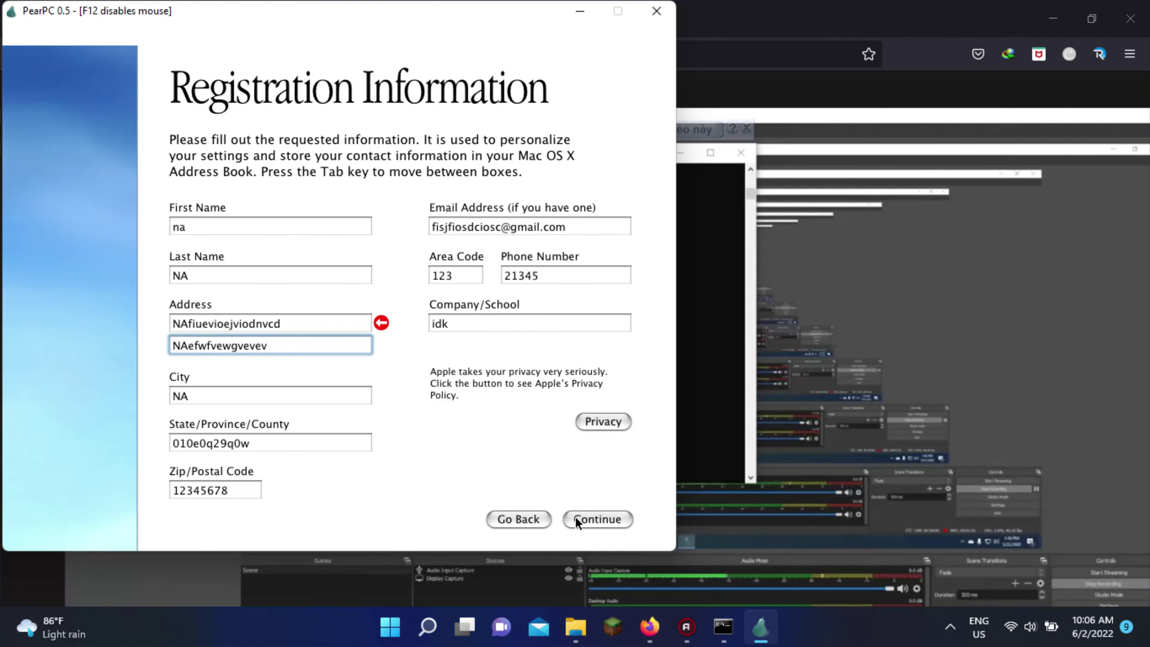
click(575, 519)
Answer the extra questions with Home for where used and Other for occupation
click(359, 238)
click(364, 281)
click(340, 297)
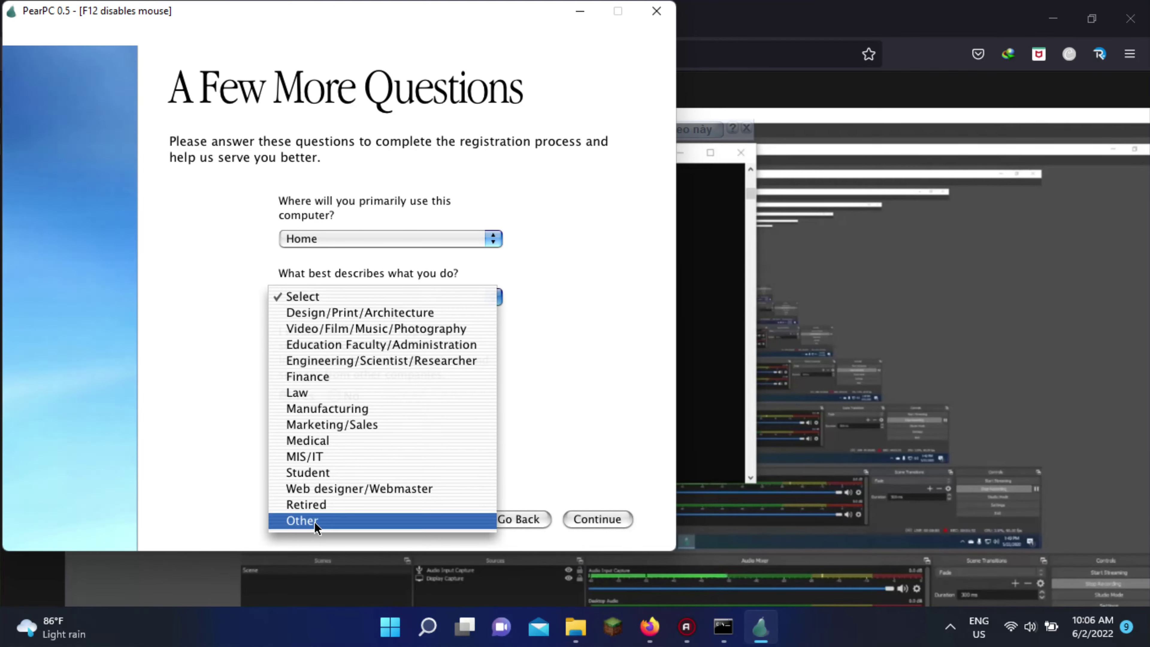
click(312, 524)
key(Return)
Create the user account with full name, password, hint and the soccer ball picture
triple_click(435, 228)
text(FredCentre)
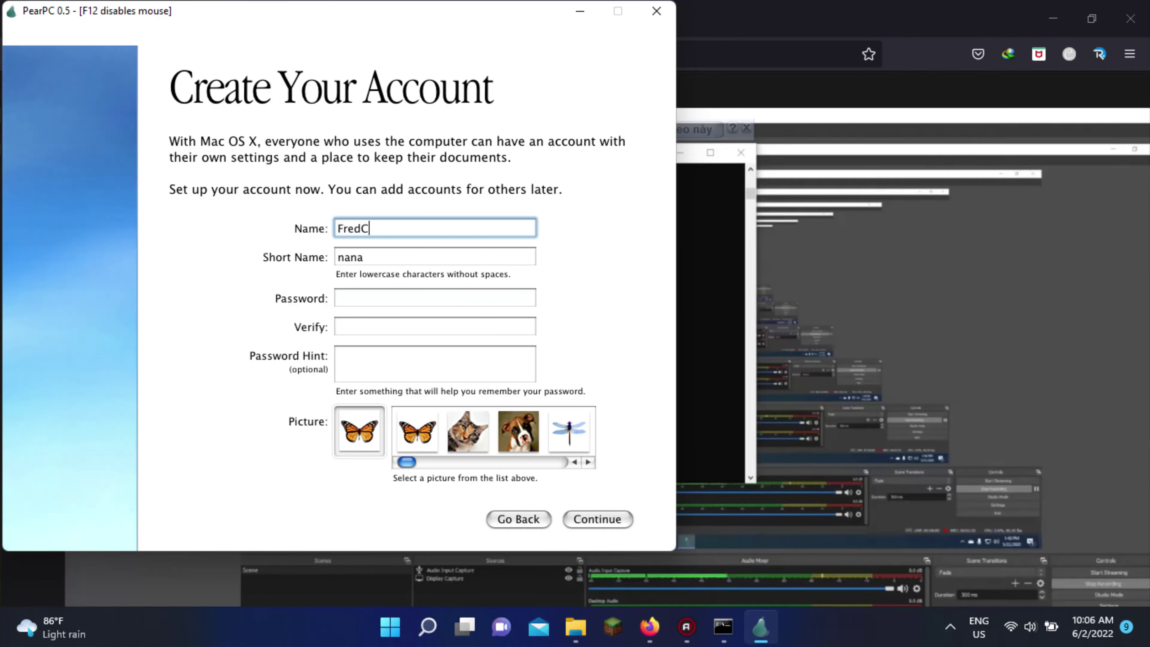
key(Tab)
click(444, 299)
text(1234)
key(Tab)
text(1234)
key(Tab)
text(1 to 4)
drag(407, 461, 559, 462)
click(520, 430)
click(593, 518)
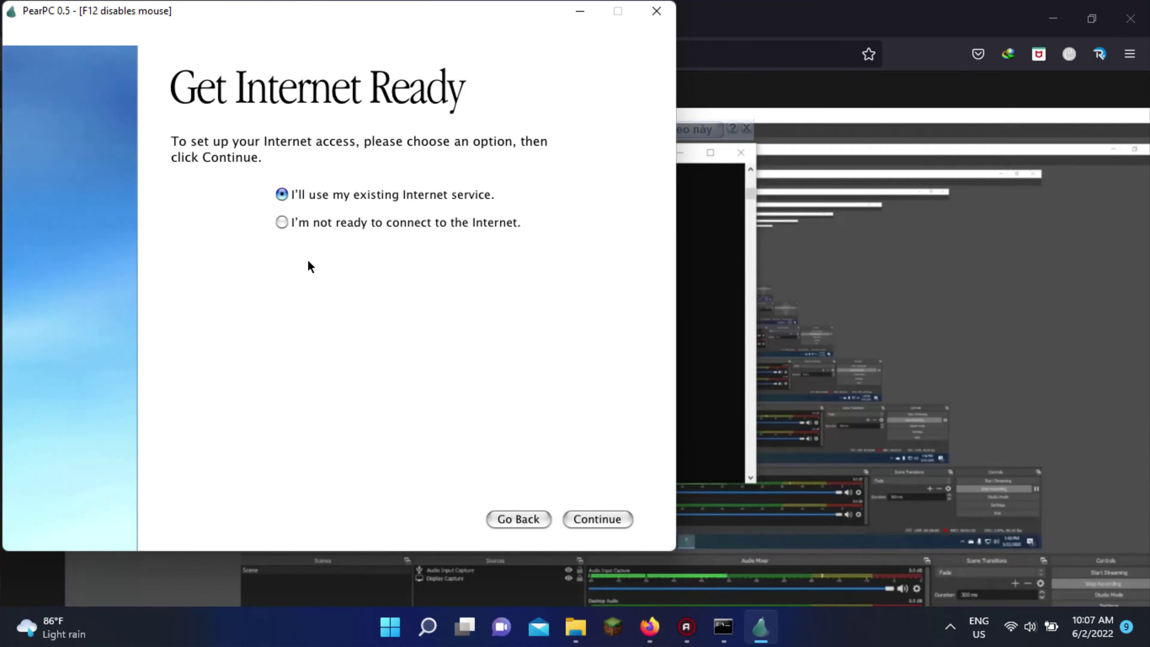
Continue through the internet connection pages and enter the ISP phone number
click(590, 517)
click(589, 518)
click(588, 516)
key(Return)
text(1234567890)
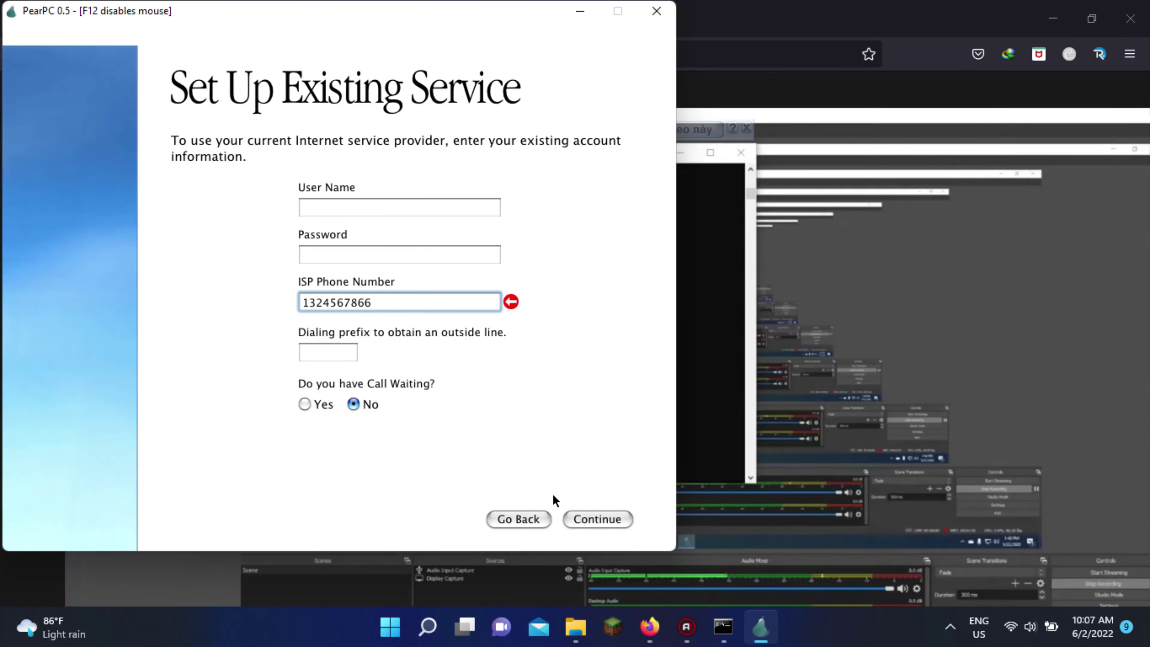
key(Return)
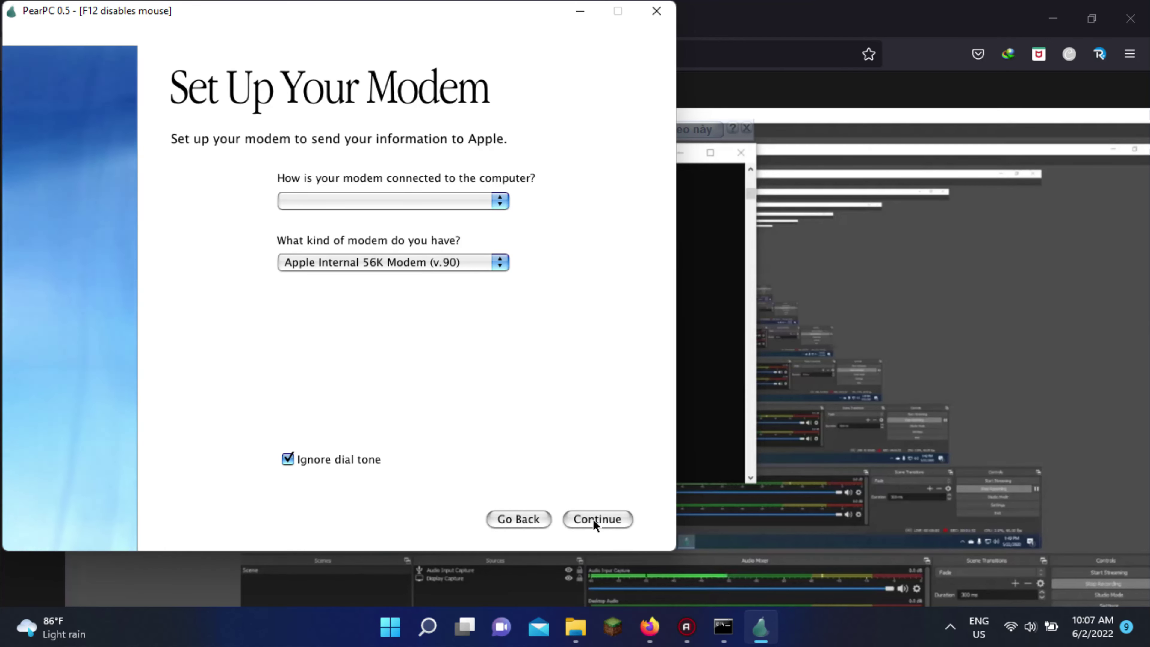
Set the modem to Apple Internal 56K Modem (v.90) with dial tone ignored
click(288, 459)
click(499, 261)
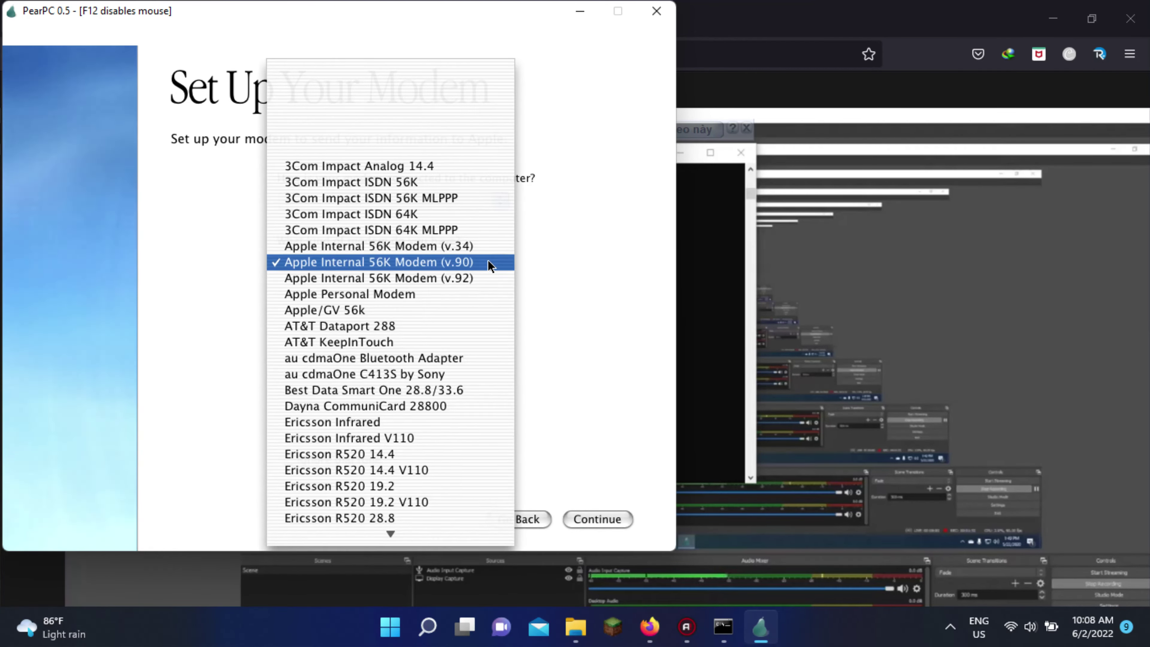
click(489, 261)
click(488, 262)
click(488, 262)
click(528, 518)
click(574, 518)
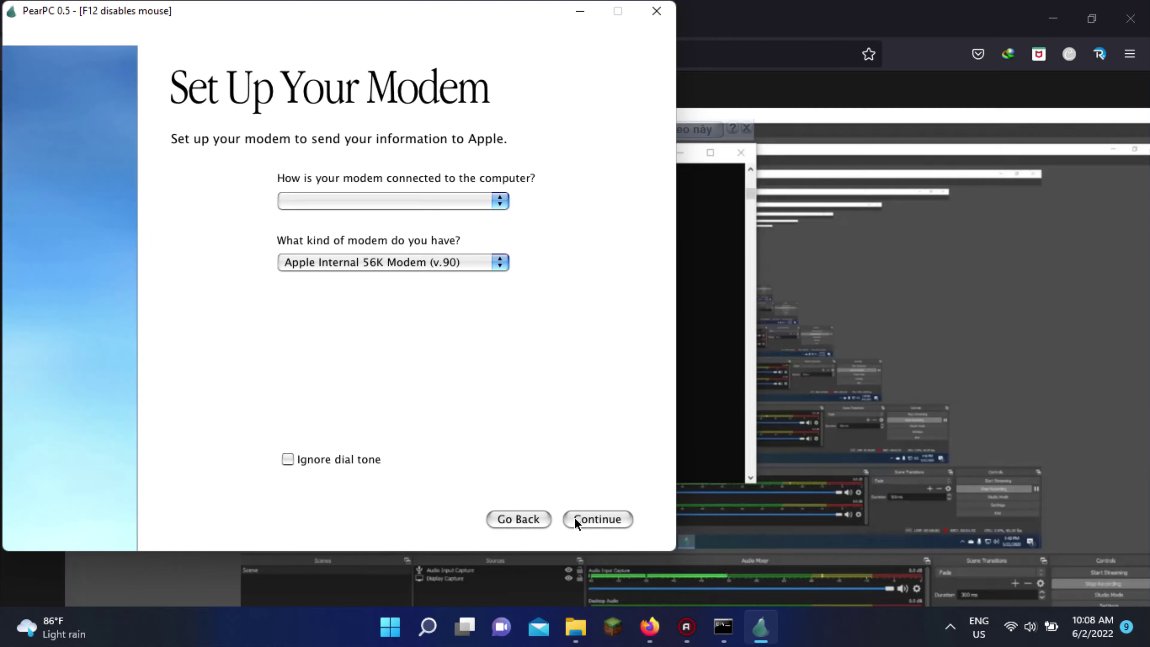
click(495, 261)
scroll(391, 317, down, 15)
click(344, 532)
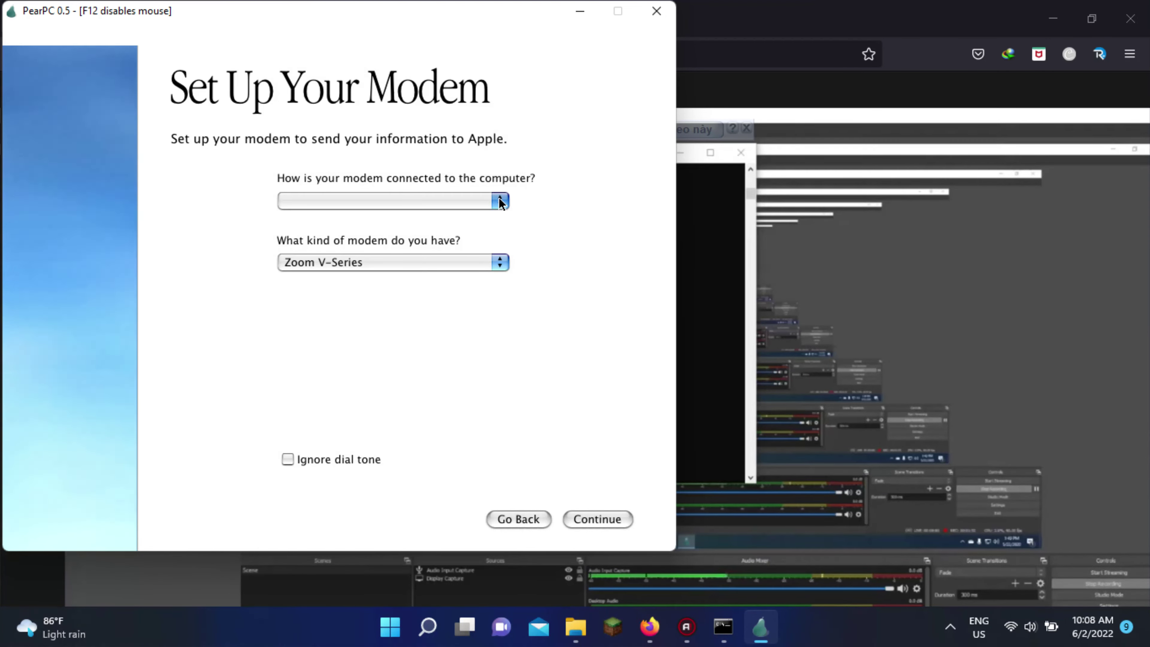
click(496, 260)
scroll(391, 317, up, 15)
click(440, 166)
click(288, 459)
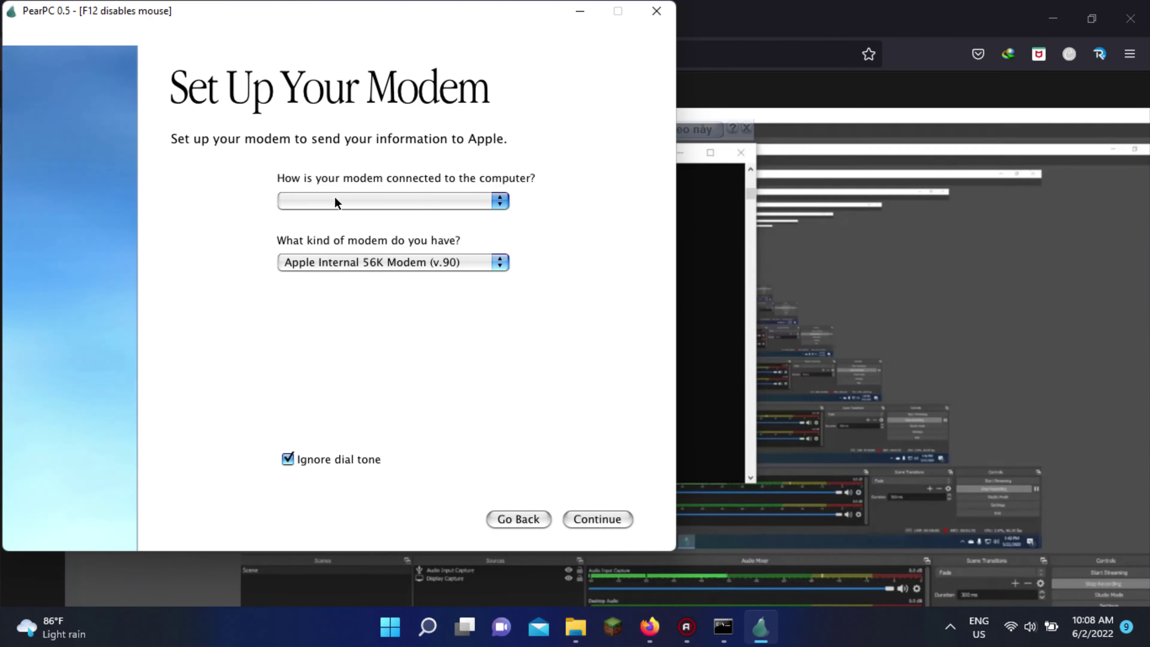
Go back to the internet setup choice and pick 'I'm not ready to connect to the Internet'
key(alt+Tab)
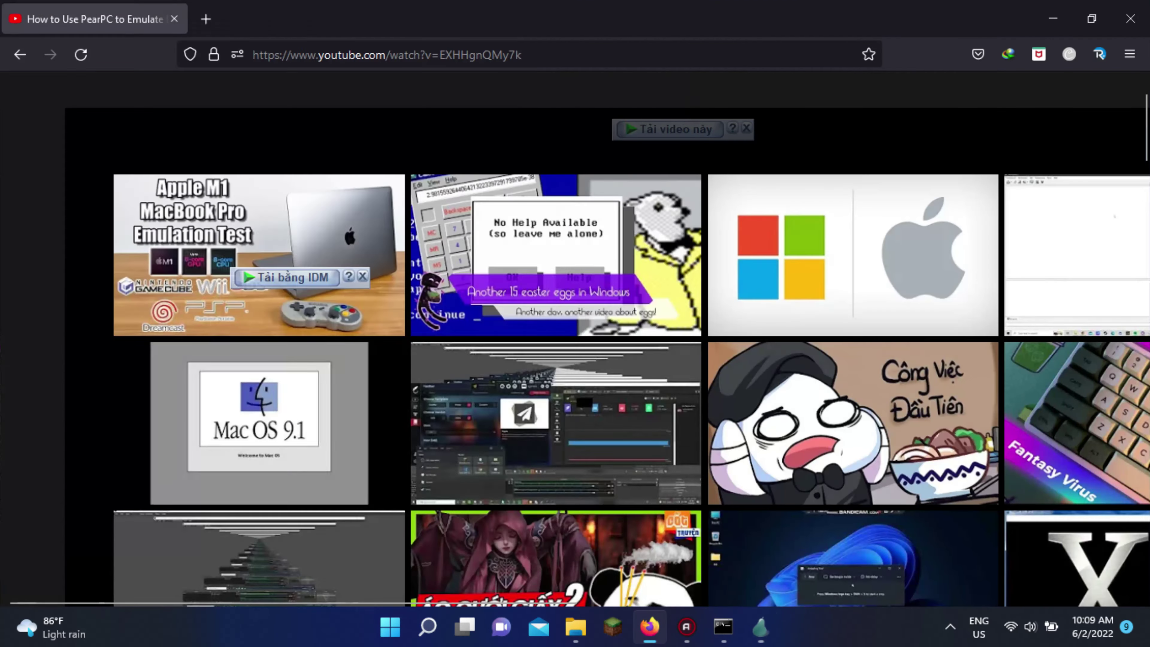
key(alt+Tab)
click(602, 519)
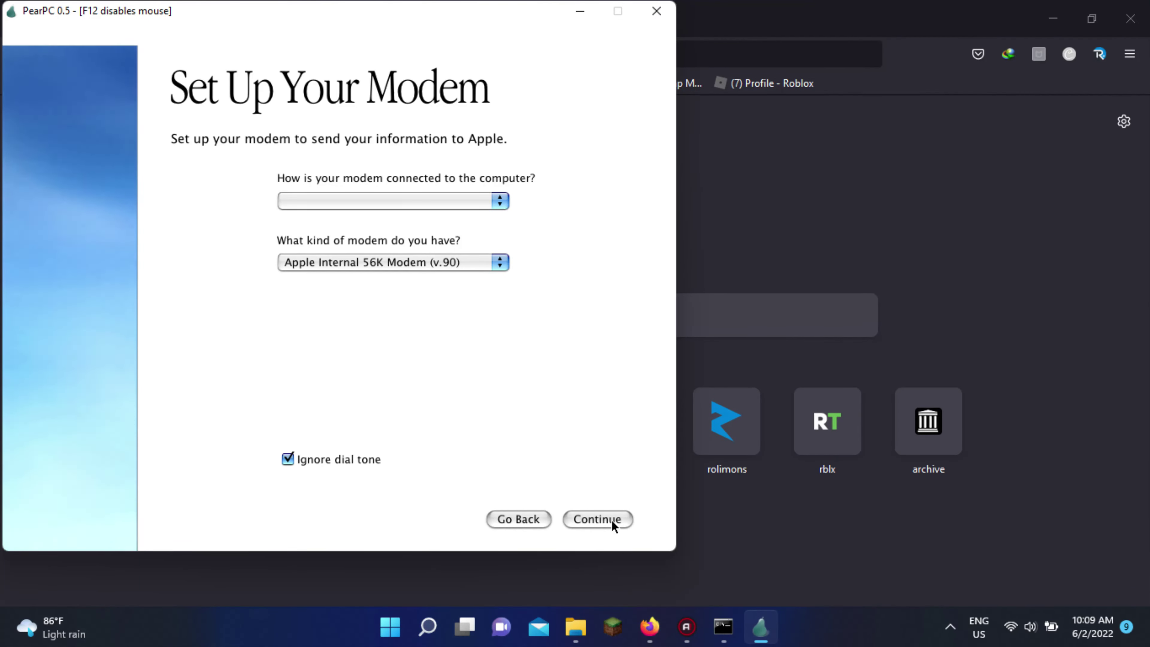
click(539, 519)
click(367, 221)
Confirm skipping internet setup, set the time zone to Hanoi – Vietnam, and finish setup
click(462, 128)
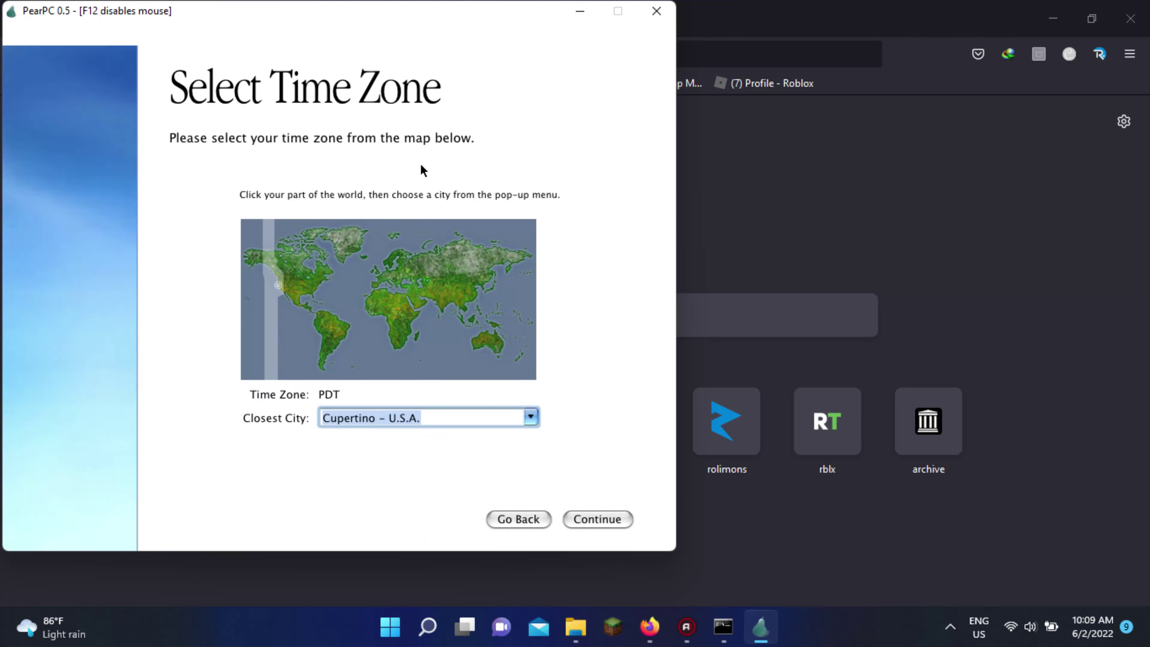
click(465, 308)
click(530, 416)
click(529, 418)
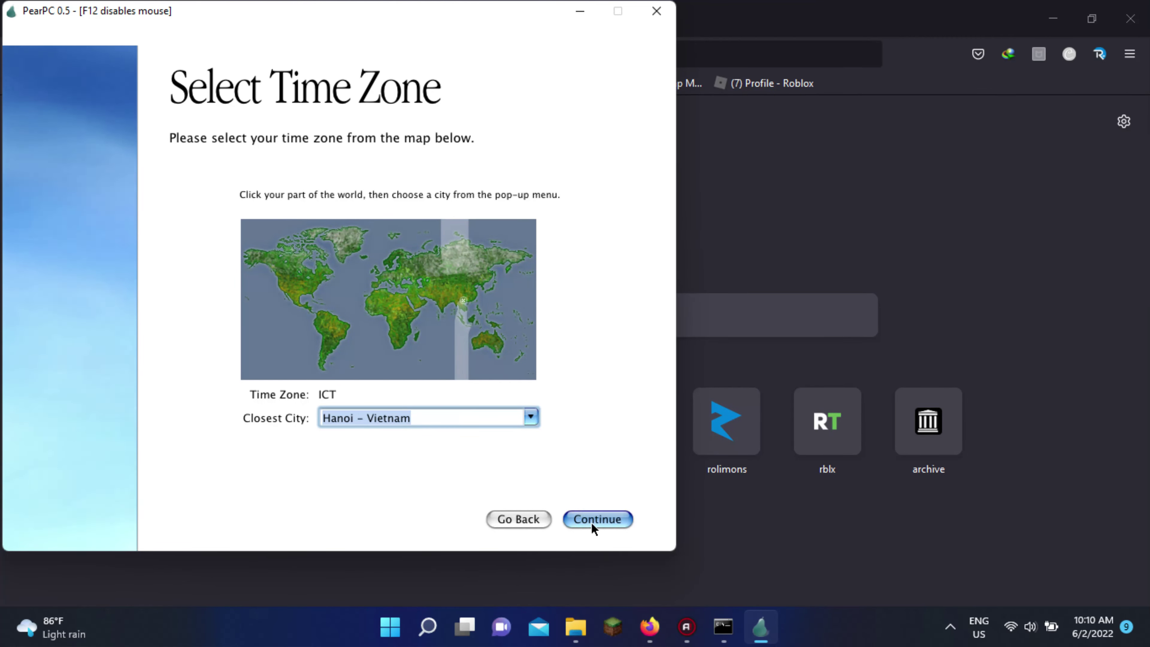
click(593, 520)
click(415, 289)
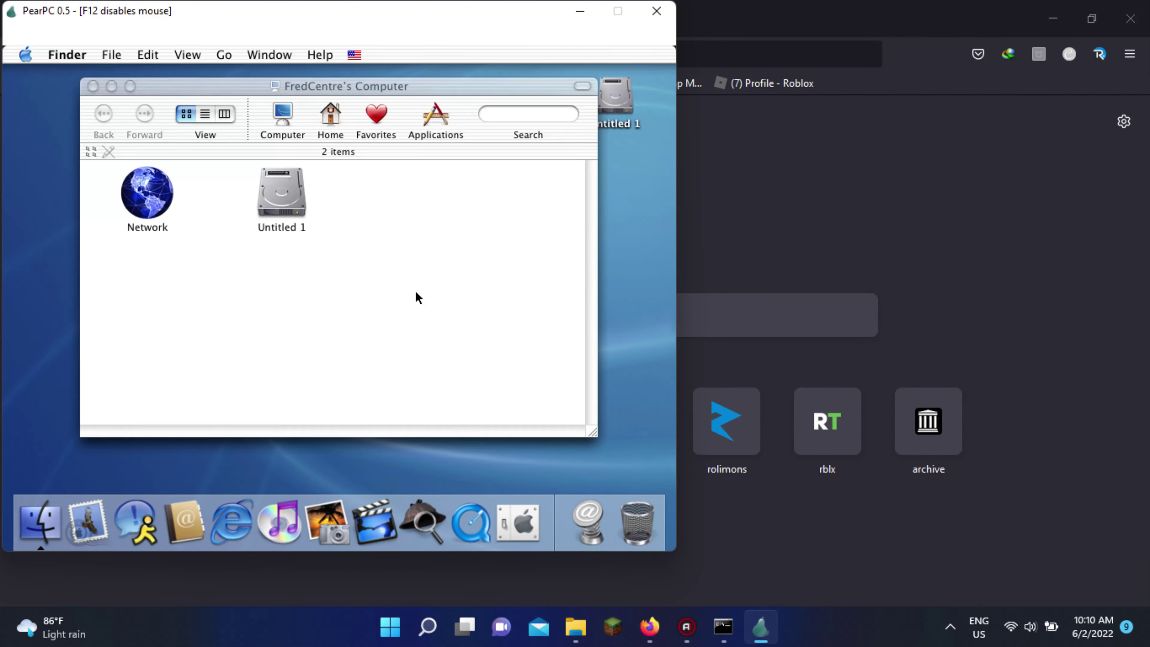